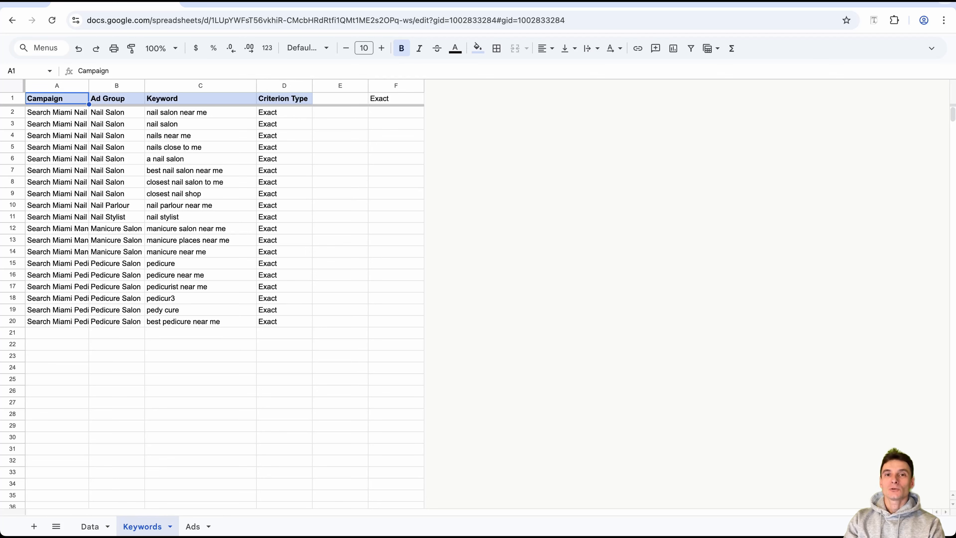
Copy the whole keyword table A1:D20 from the Keywords sheet and switch to Google Ads Editor
key(ctrl+a)
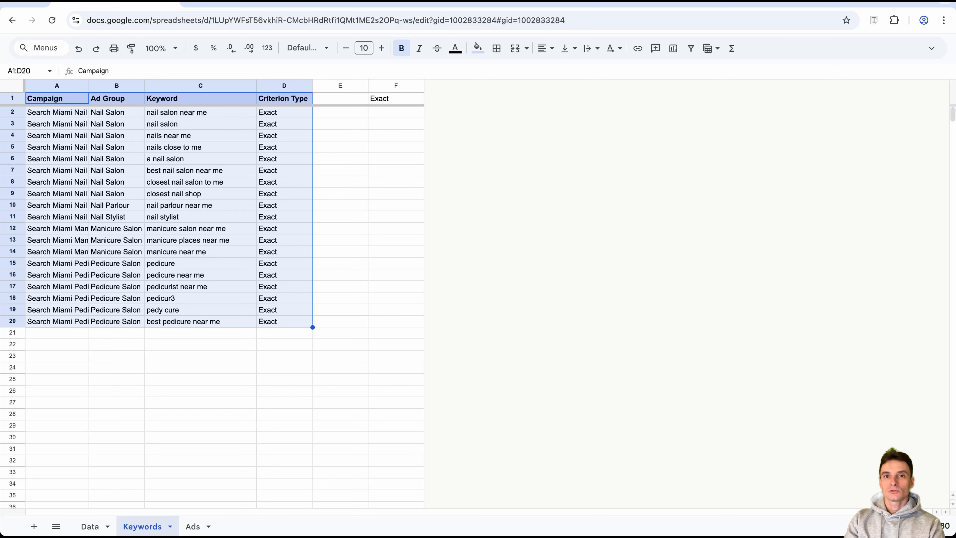
key(ctrl+c)
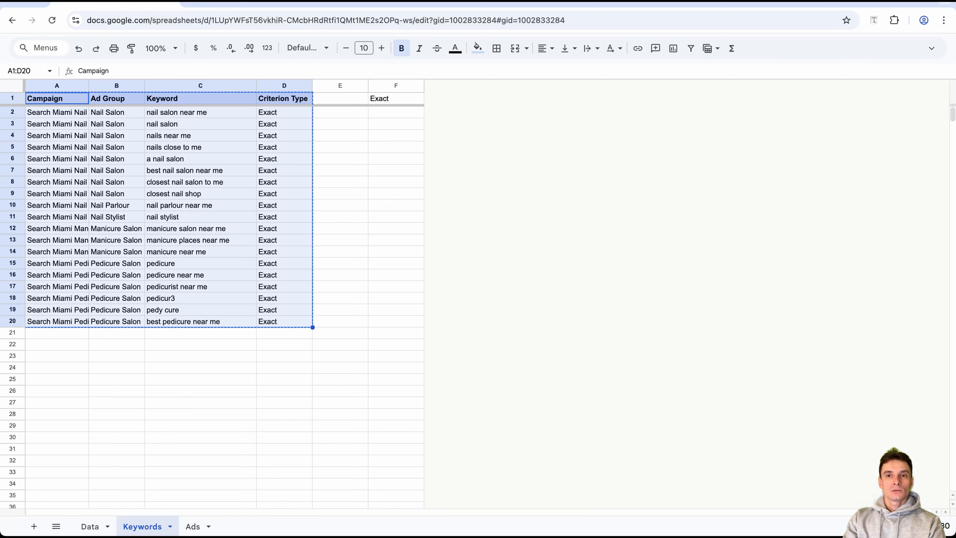
key(super+Tab)
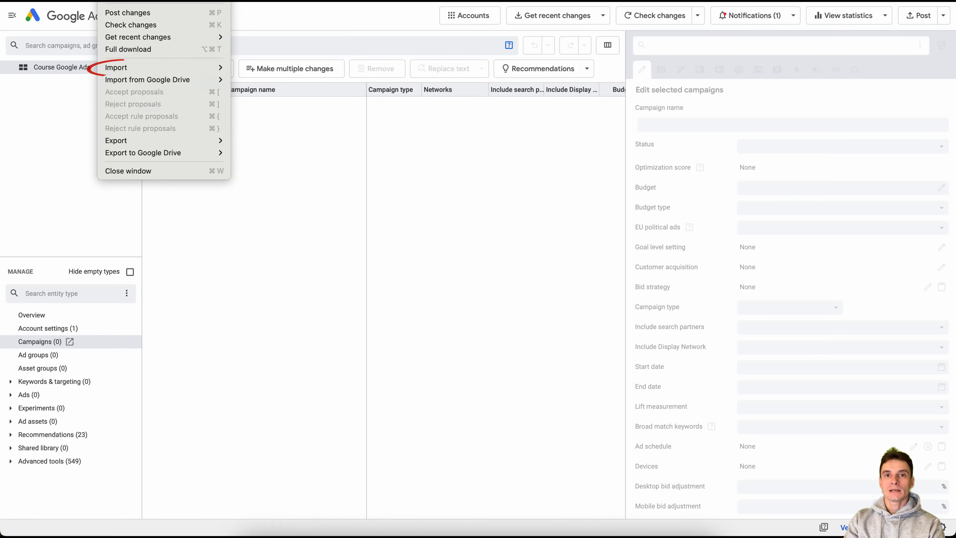
Import the copied keyword table as pasted text with the Add or update action, checking the previewed rows
mouse_move(151, 68)
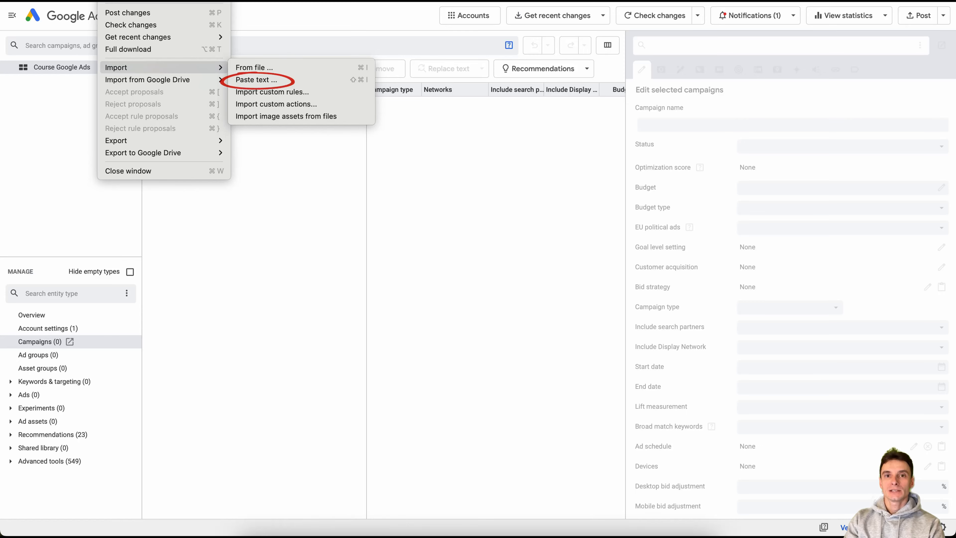
click(256, 80)
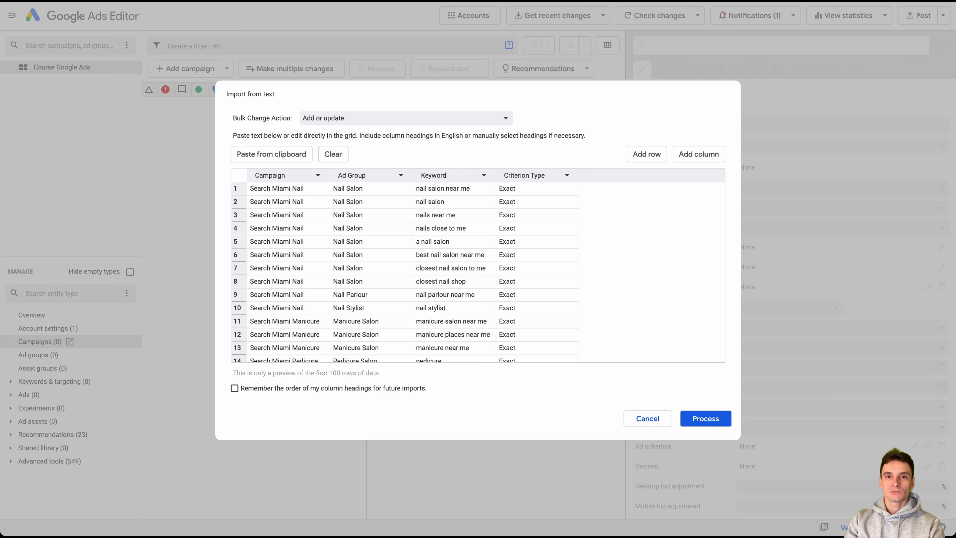
scroll(414, 271, down, 20)
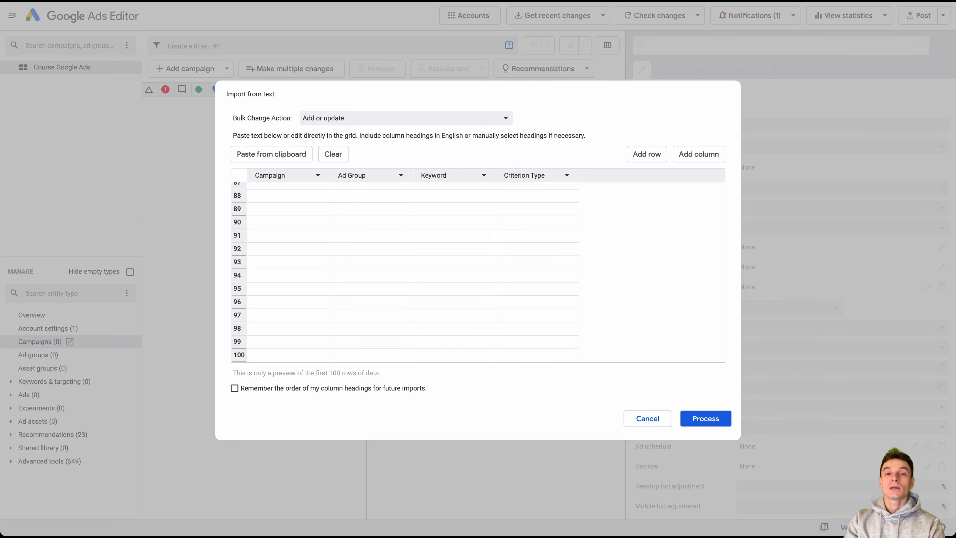
scroll(478, 272, up, 20)
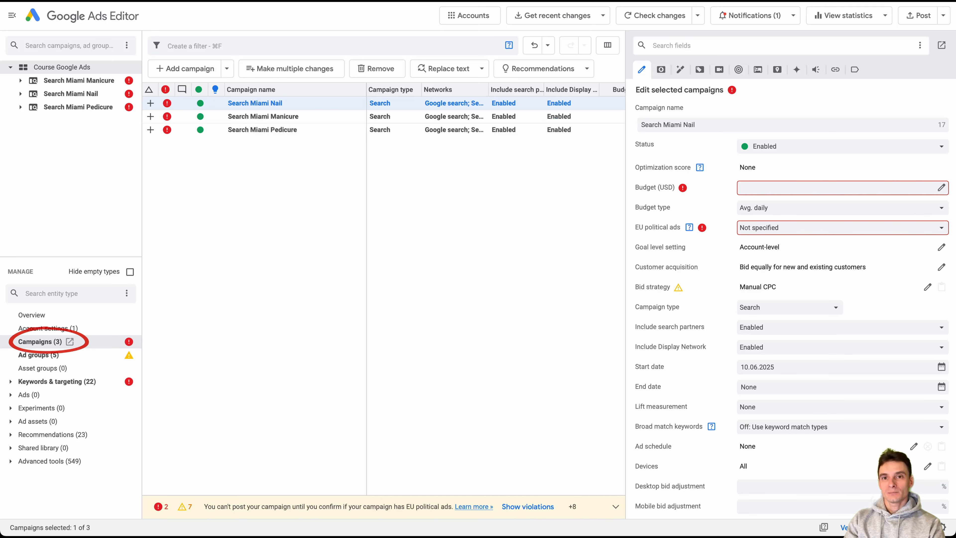
Examine the imported ad groups, keywords and locations, widening the locations list's Campaign column to read it
click(38, 355)
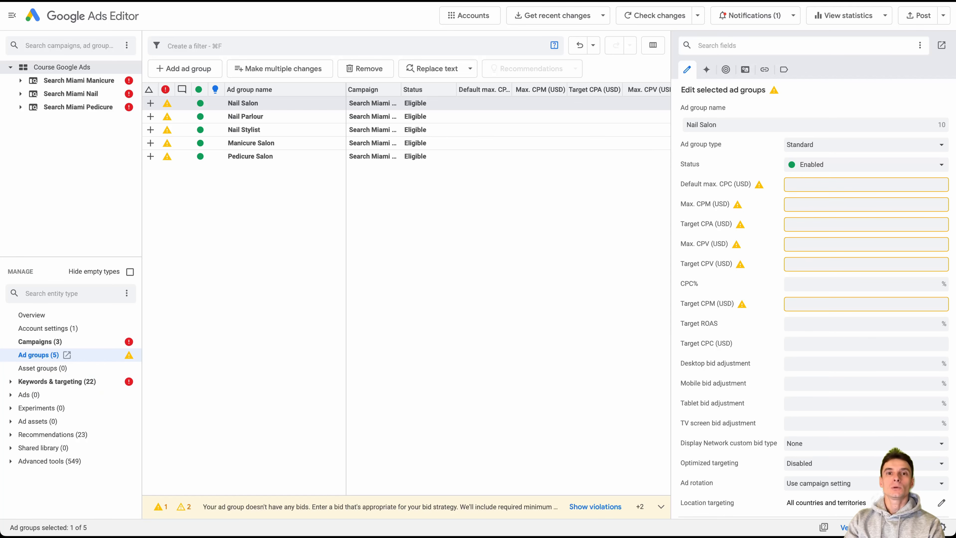
click(57, 381)
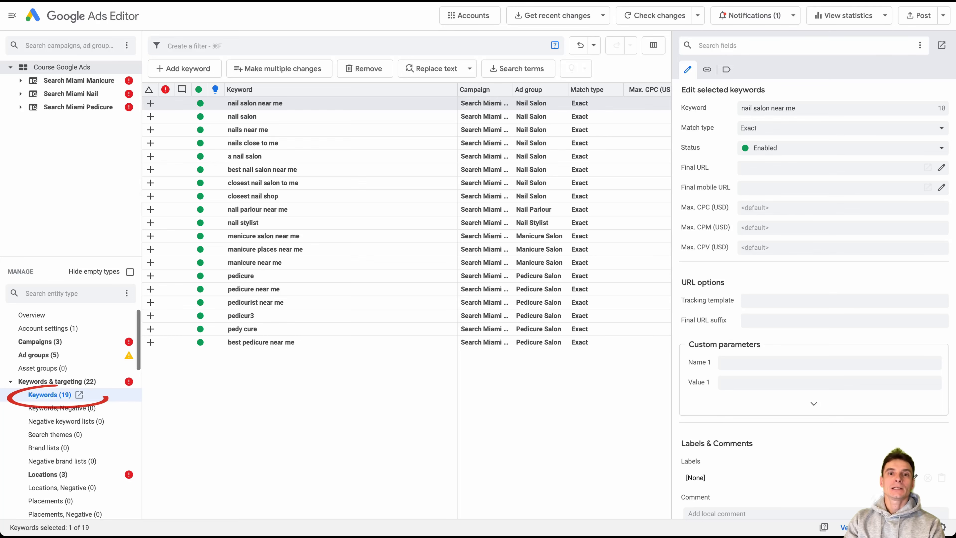
click(48, 475)
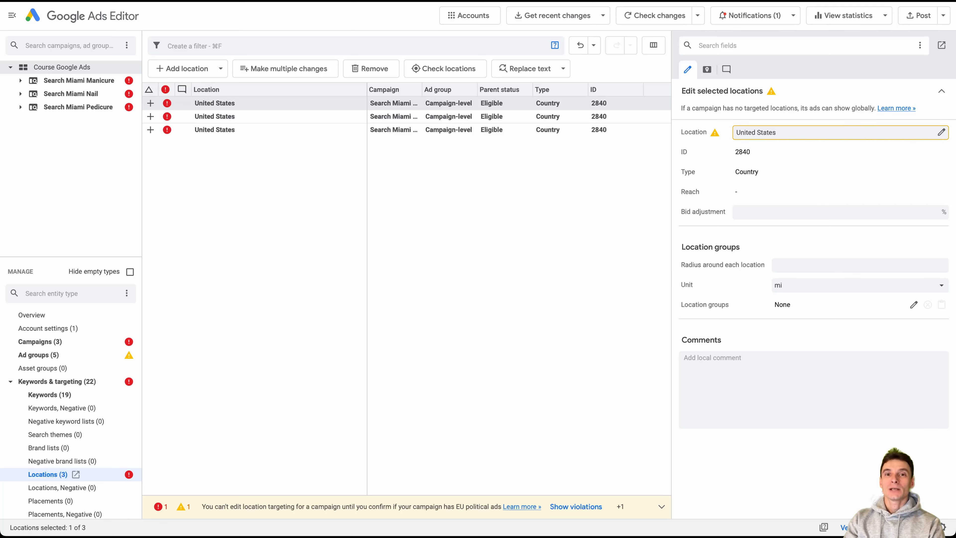
double_click(421, 89)
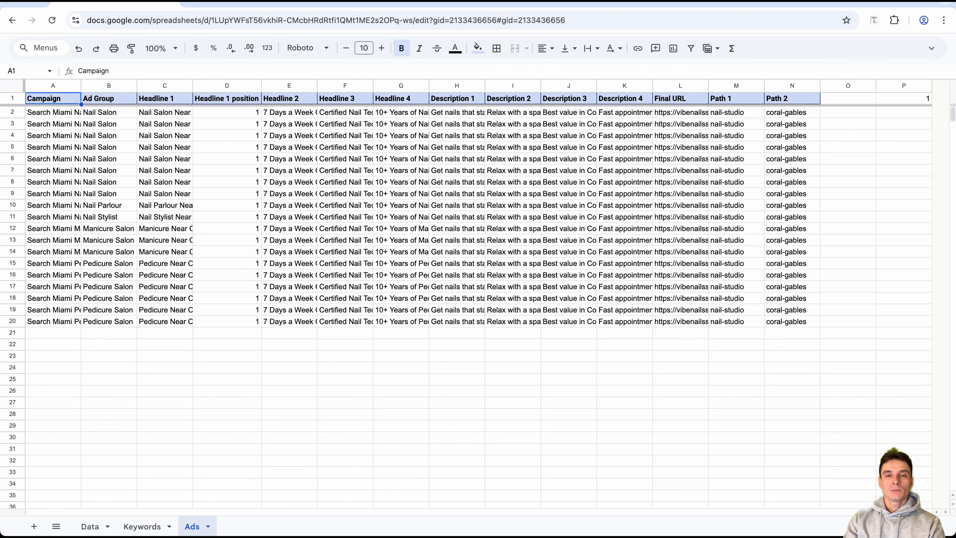
Copy the whole ad table A1:N20 from the Ads sheet and switch to Google Ads Editor
key(ctrl+a)
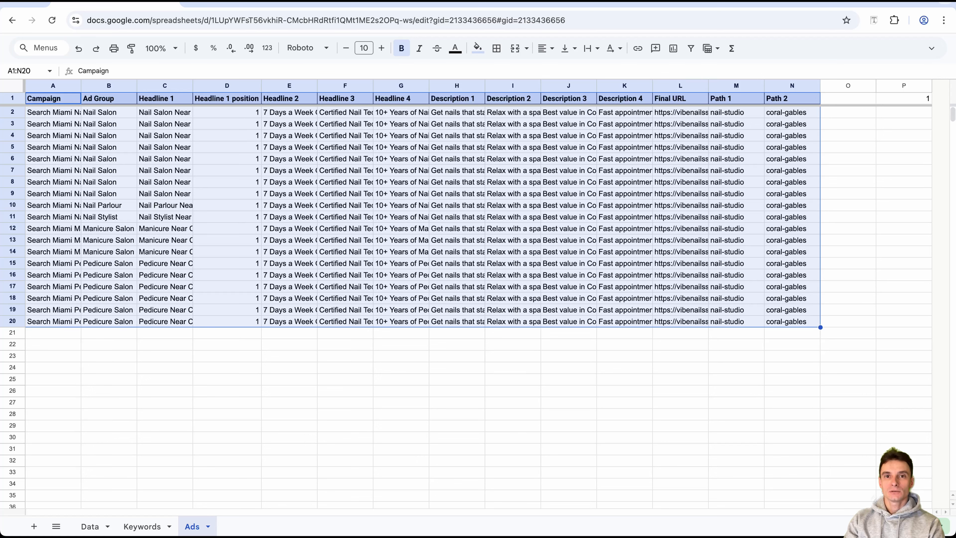
key(ctrl+c)
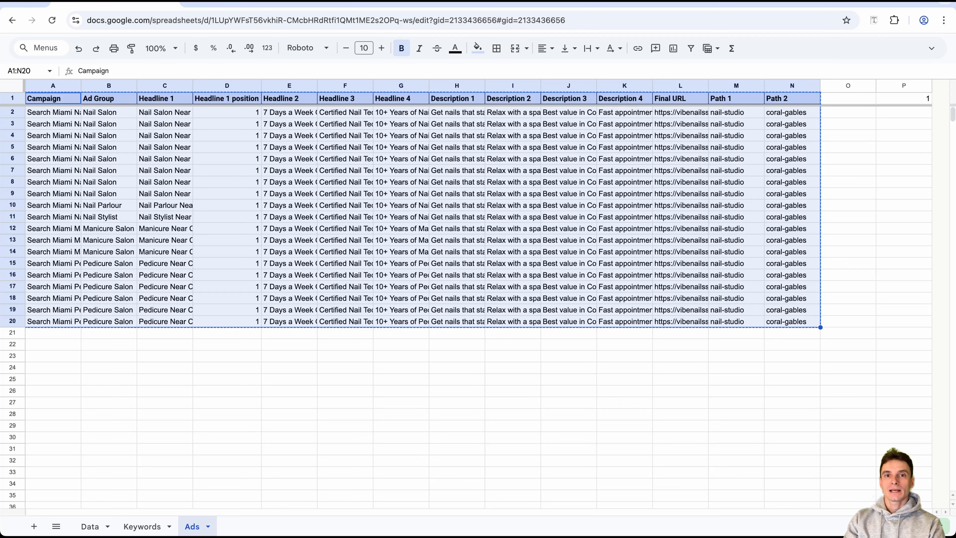
key(super+Tab)
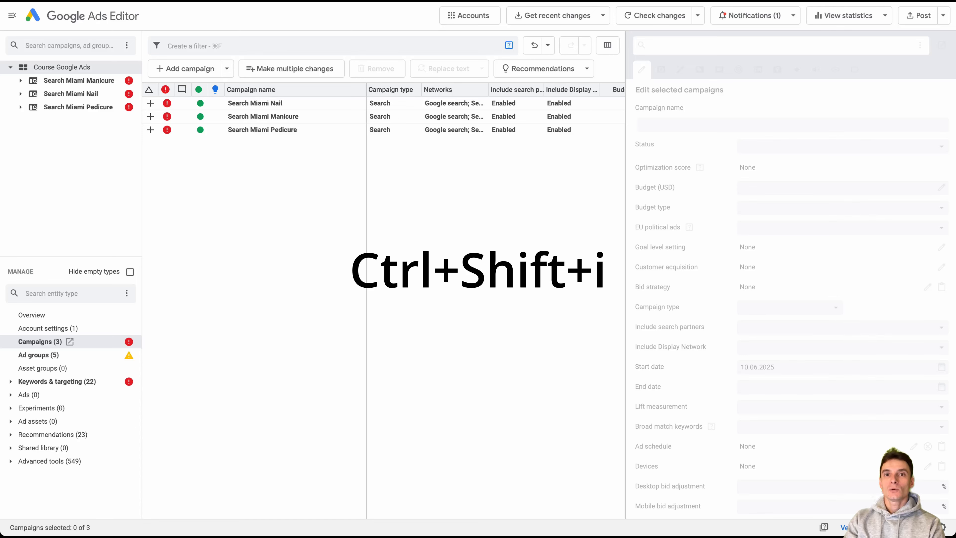
Paste the copied ad table into a text import, check its headline and description columns, and process it with Add or update
key(ctrl+shift+i)
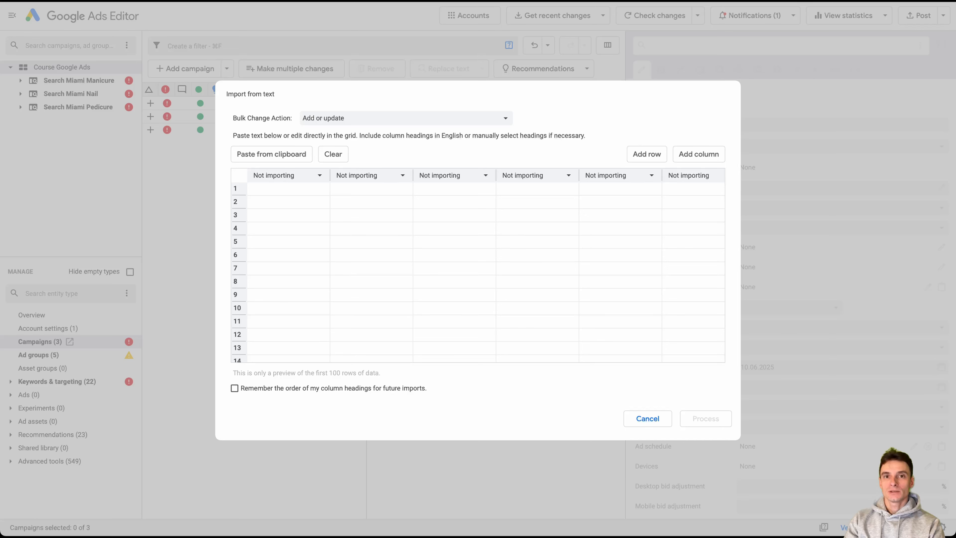
key(super+v)
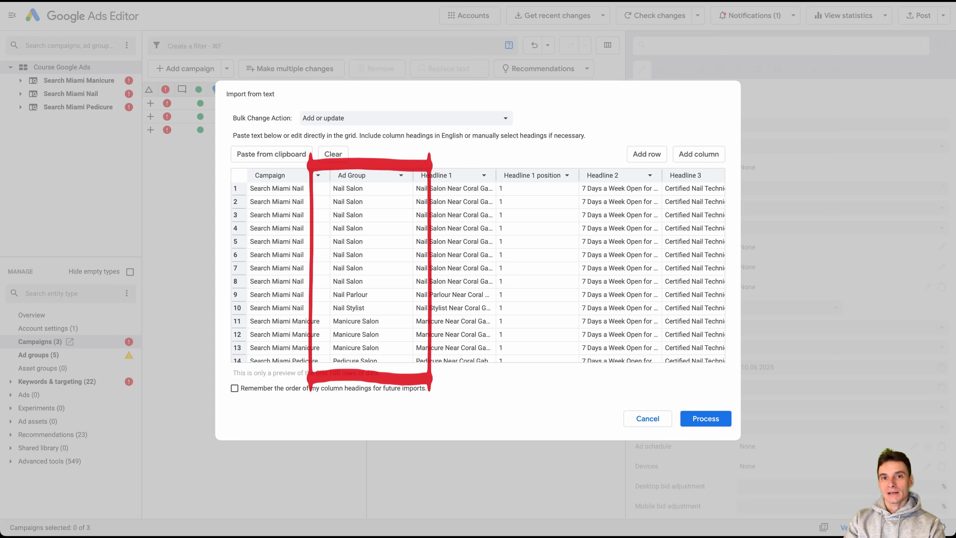
scroll(478, 267, right, 10)
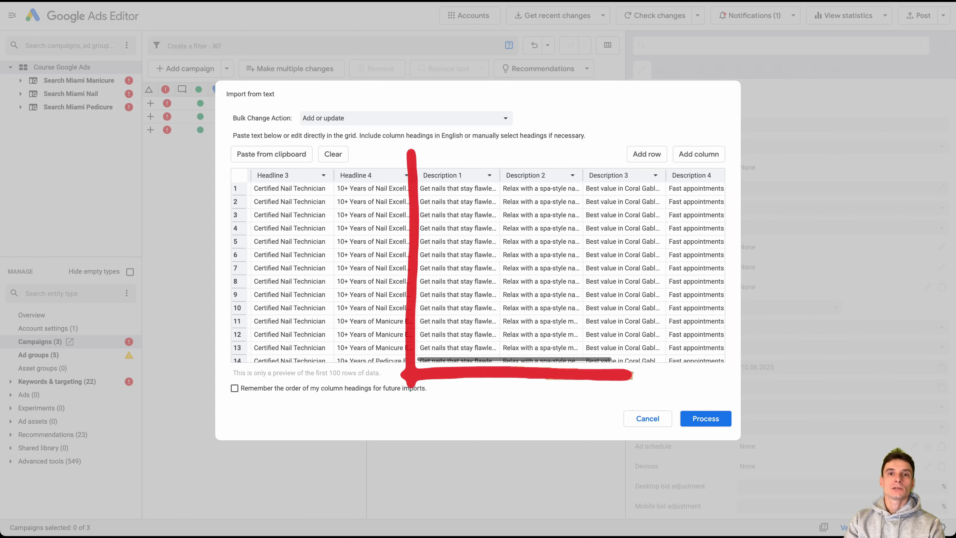
scroll(478, 267, right, 8)
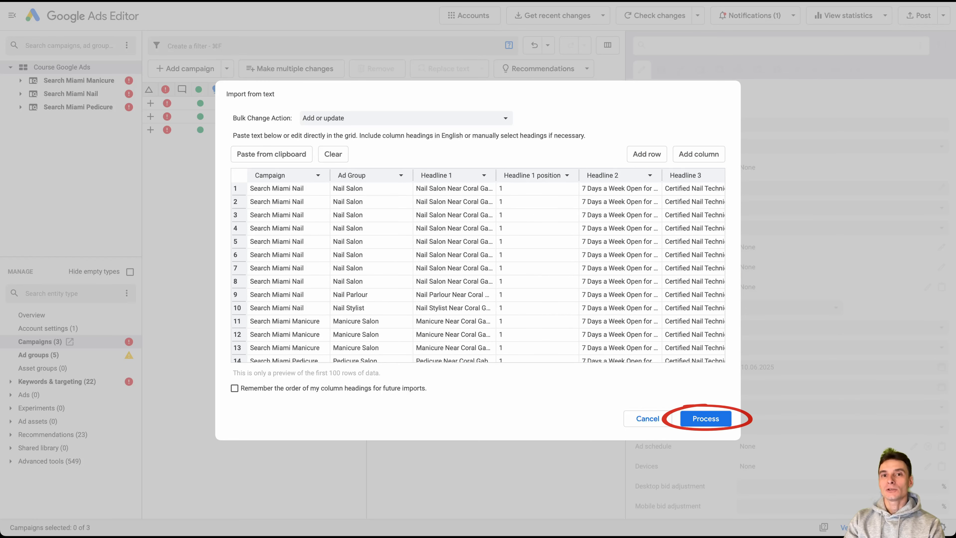
key(Return)
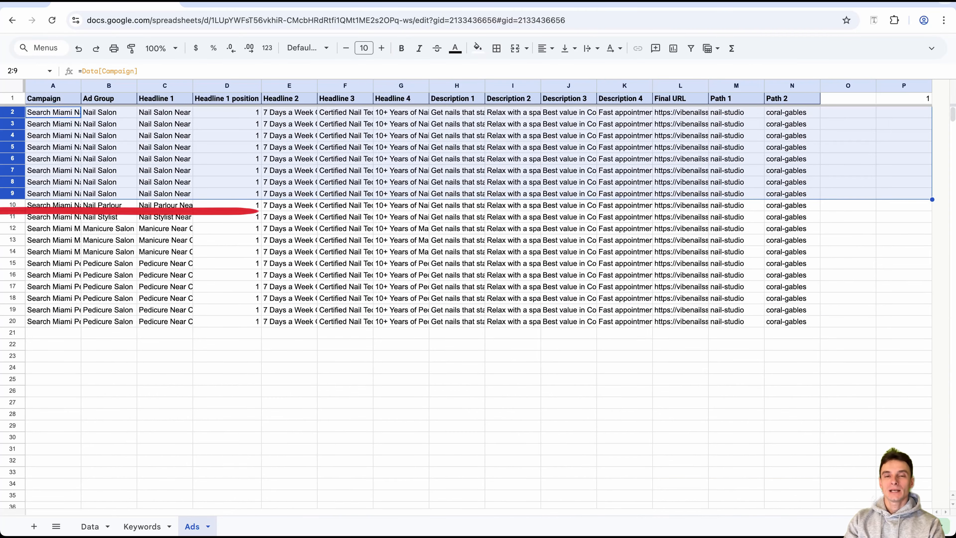
Examine the Nail Parlour, Nail Stylist, Manicure Salon and Pedicure Salon rows in the Ads sheet for duplicate ads
click(12, 205)
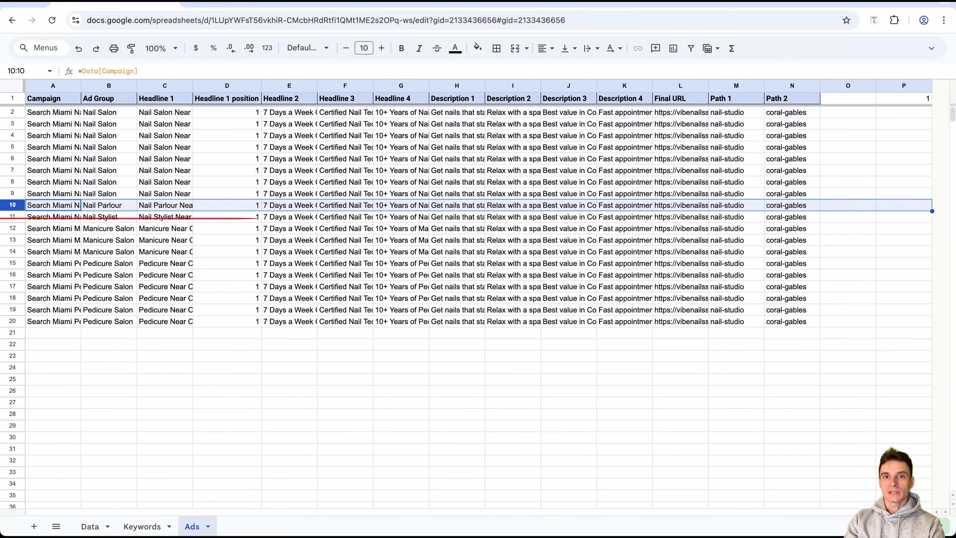
click(12, 216)
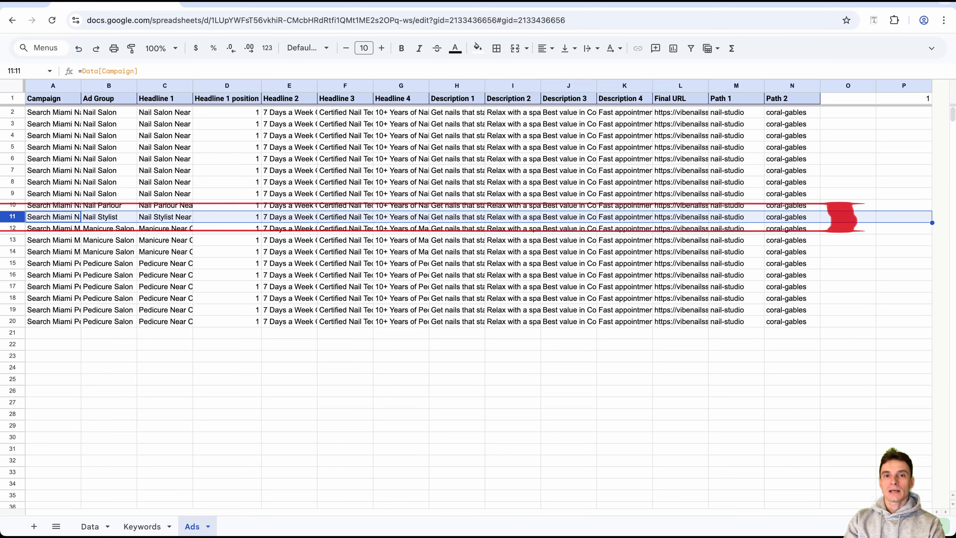
drag(13, 229, 13, 321)
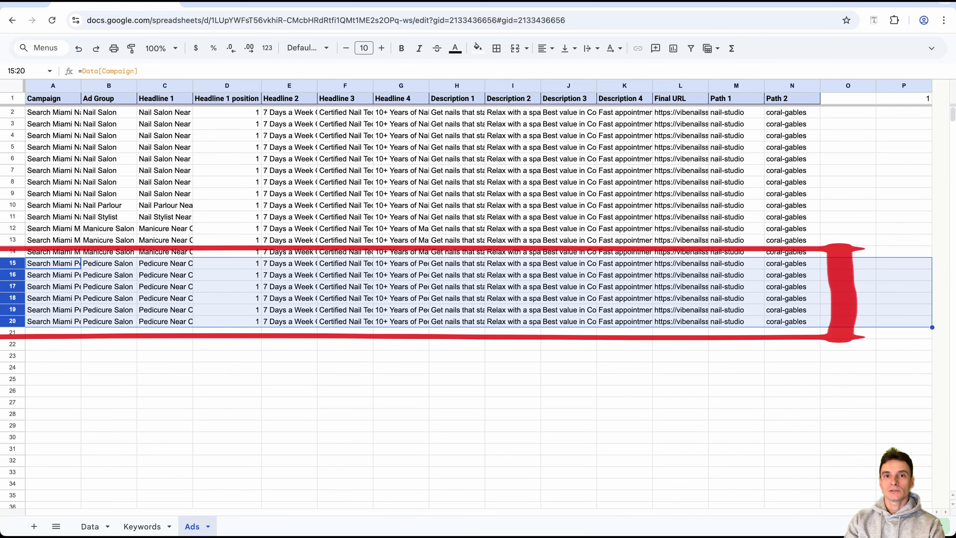
click(52, 98)
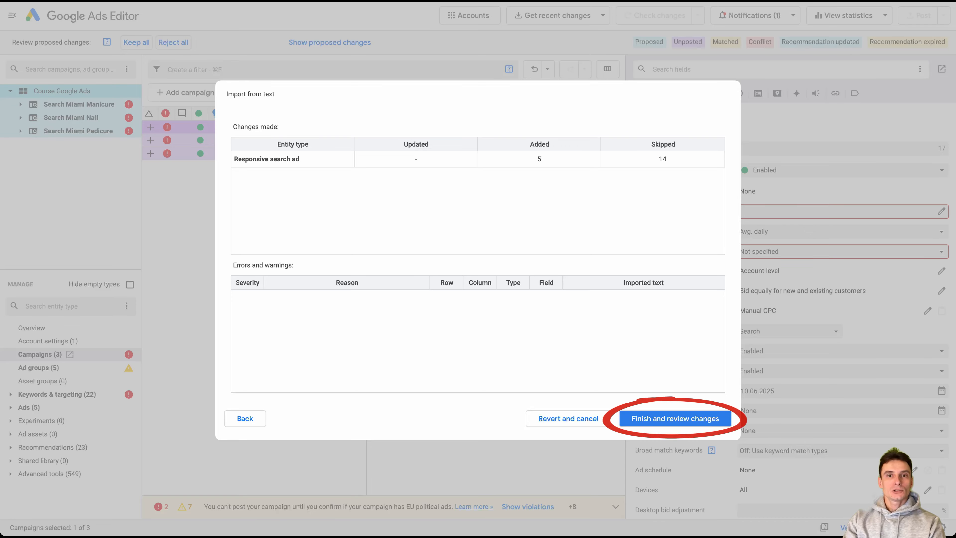
Finish the ad import and keep all proposed changes
key(Return)
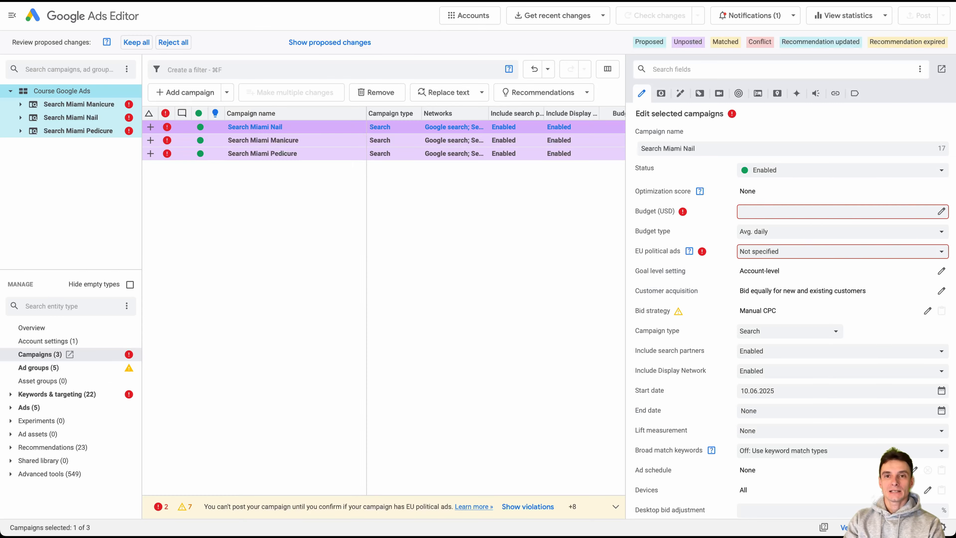
click(136, 42)
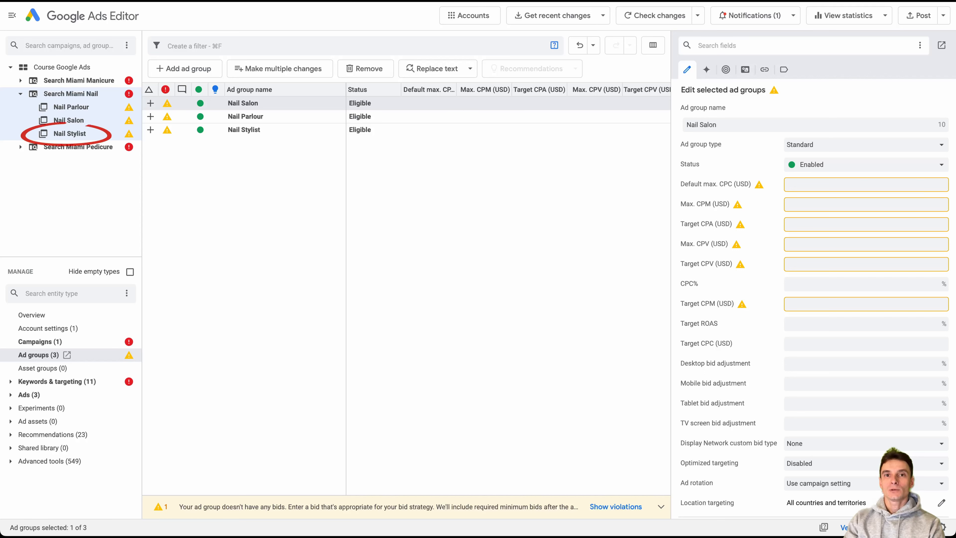
Examine the keywords and responsive search ads of the Nail Stylist ad group
click(70, 134)
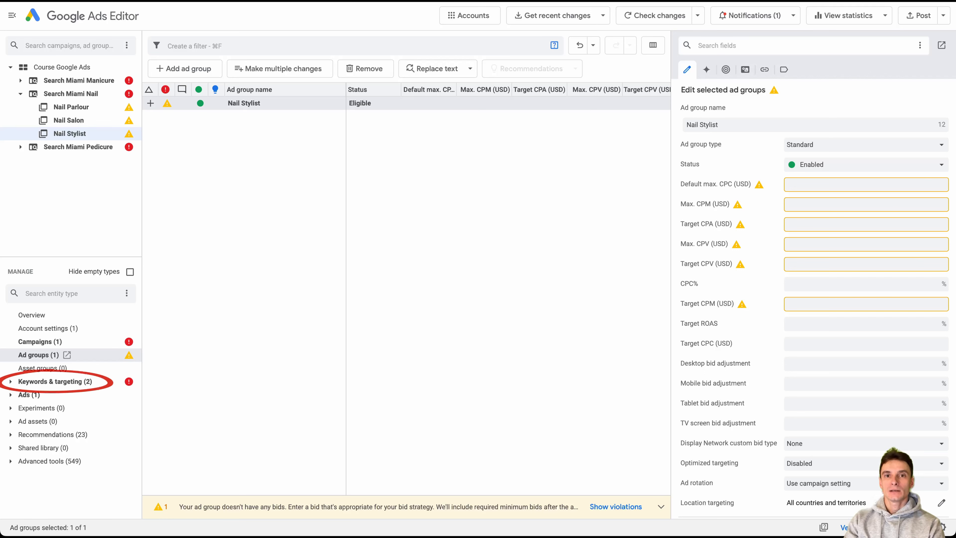
click(55, 381)
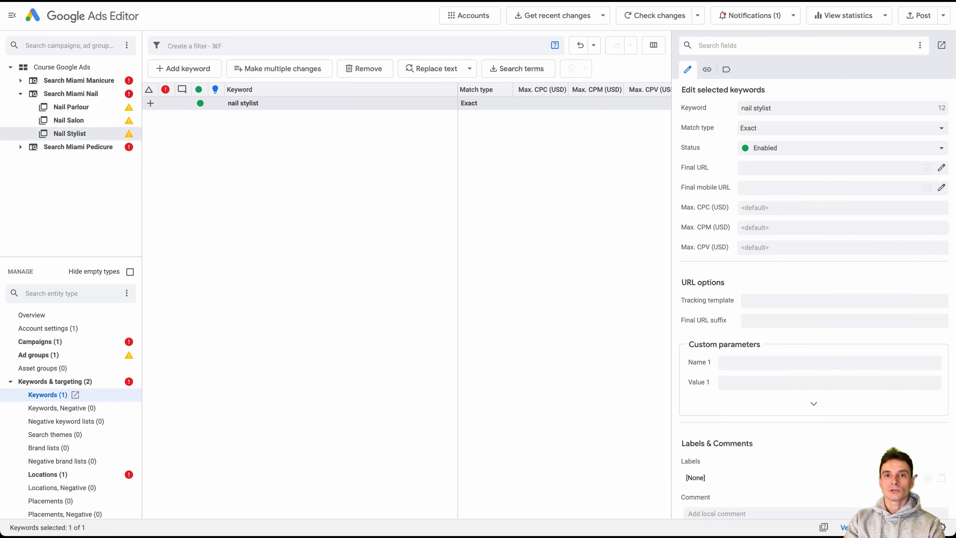
scroll(71, 415, down, 5)
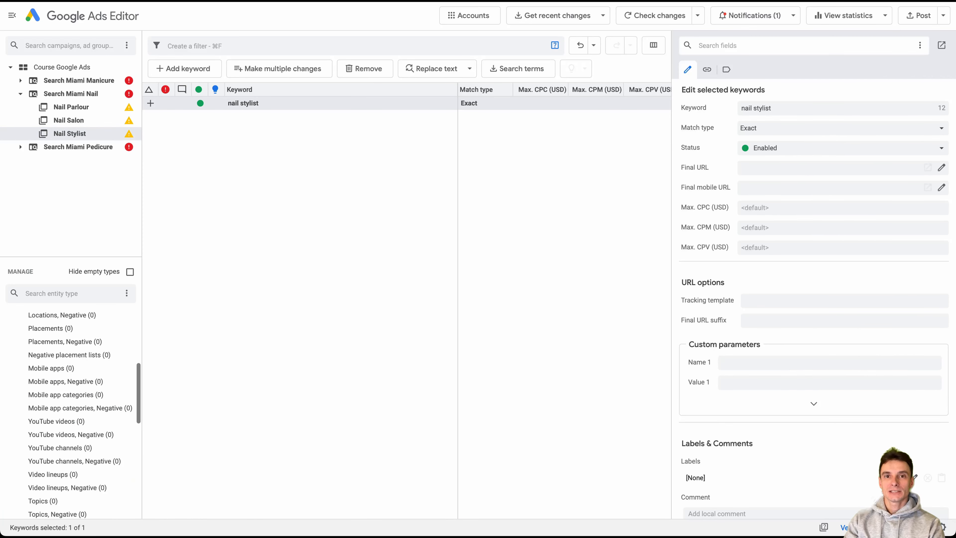
scroll(70, 415, down, 5)
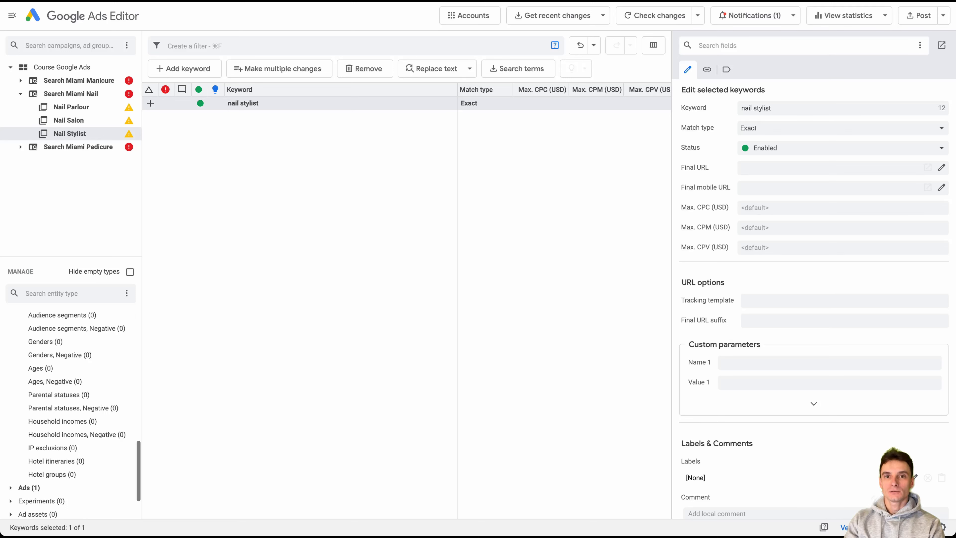
scroll(72, 396, down, 3)
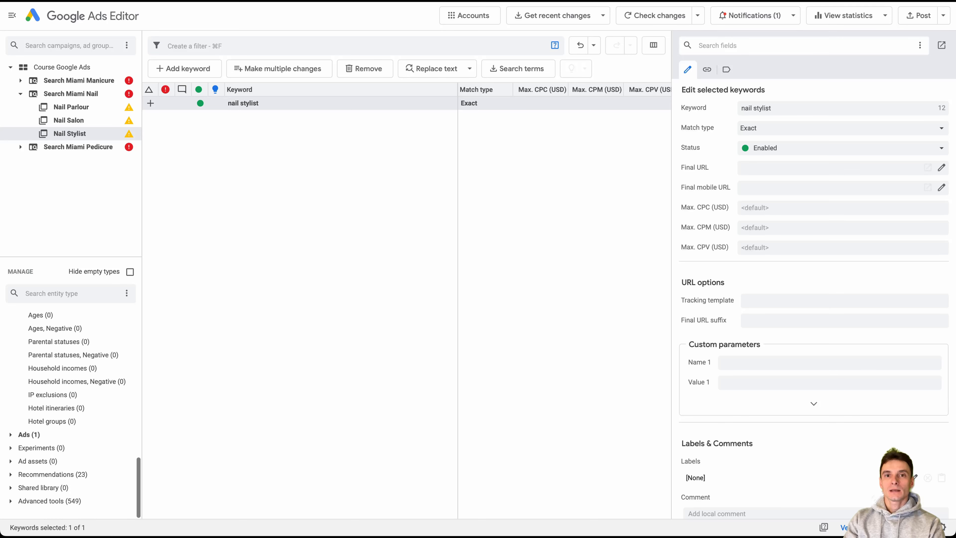
click(29, 434)
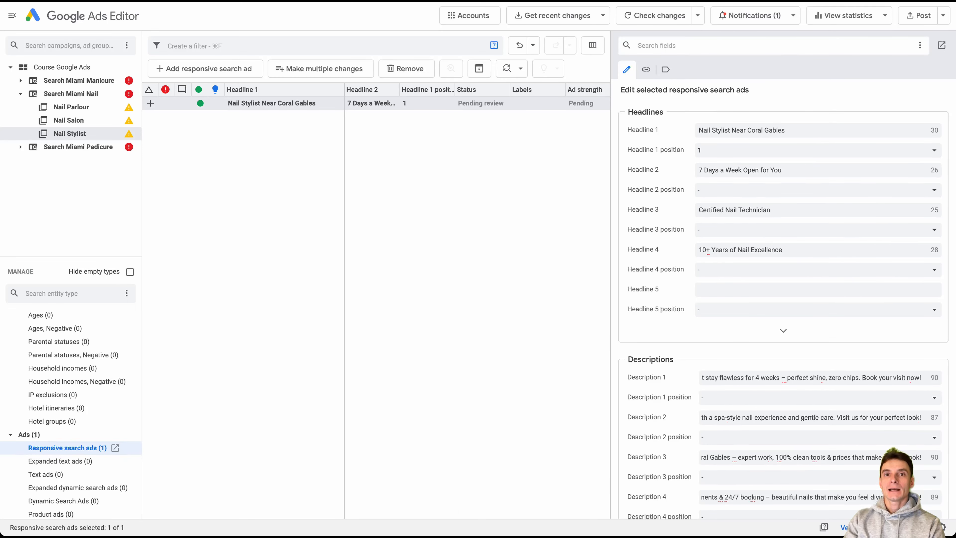
Select all responsive search ads in the Search Miami Nail campaign and review their headline fields through Headline 15
click(71, 94)
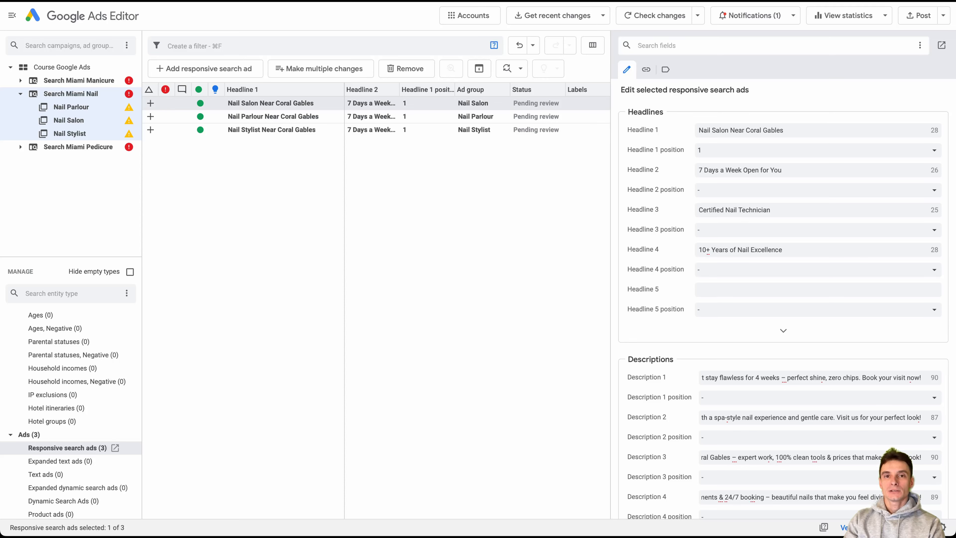
key(super+a)
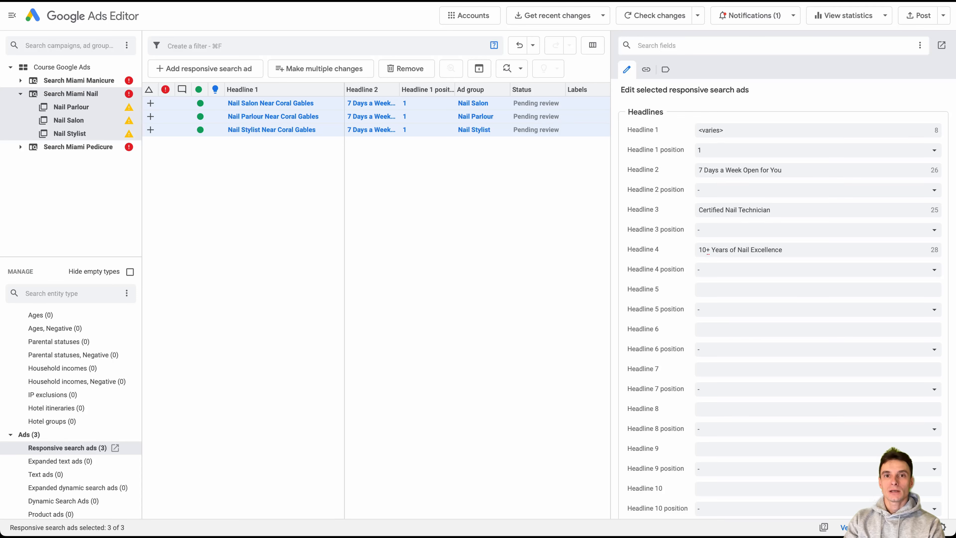
scroll(782, 301, down, 6)
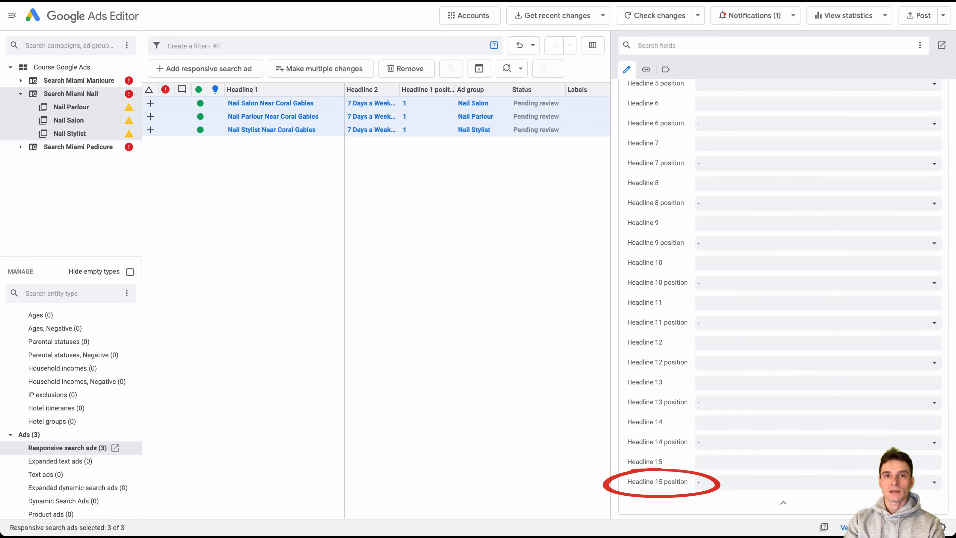
scroll(783, 302, up, 6)
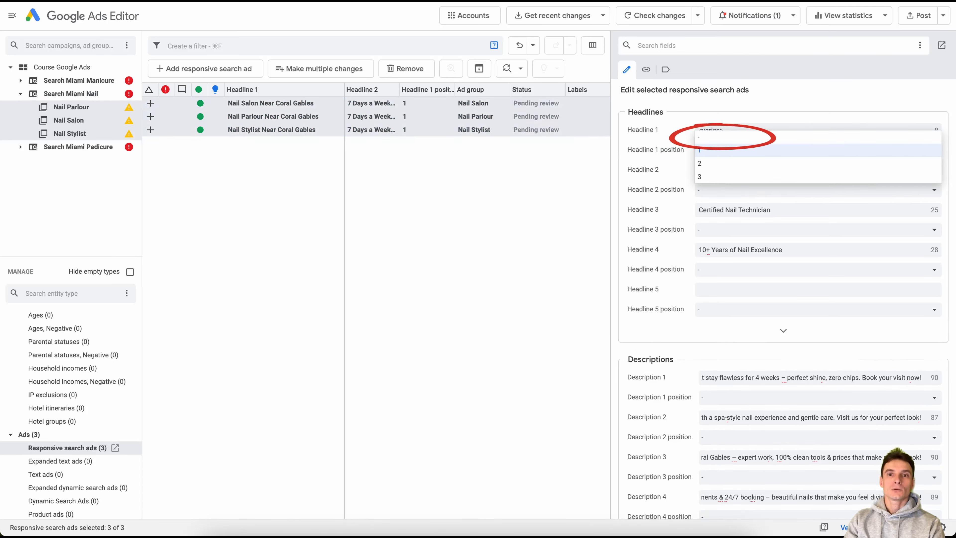
Clear the Headline 1 position for all selected responsive search ads in the Search Miami Nail campaign
click(818, 137)
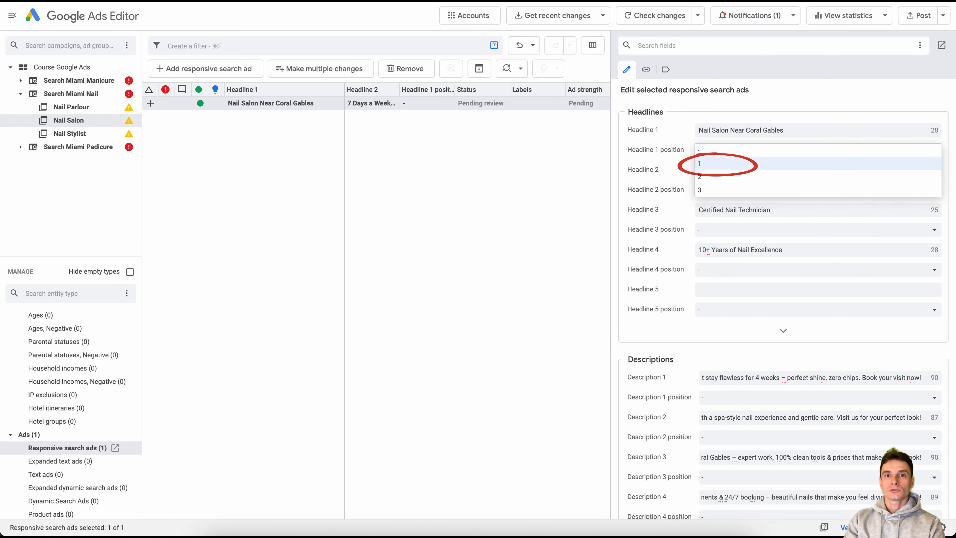
In the Nail Salon ad, pin Headline 1 to position 1 and Headlines 2 and 4 to position 2
click(717, 163)
click(817, 189)
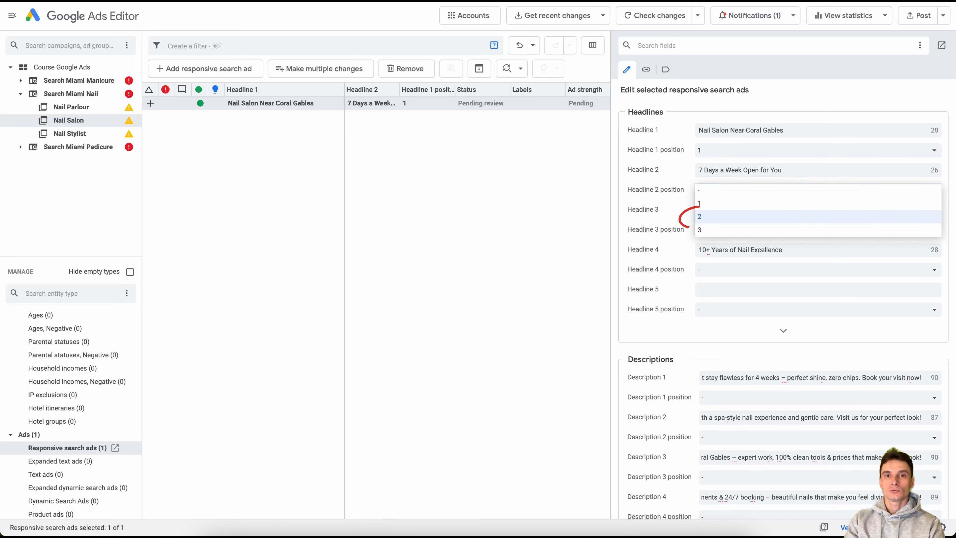
click(818, 216)
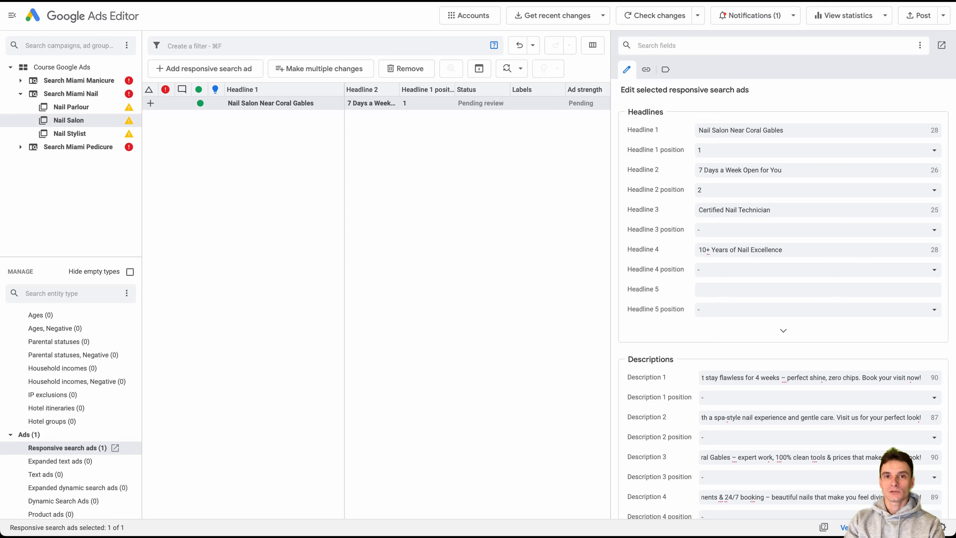
click(817, 269)
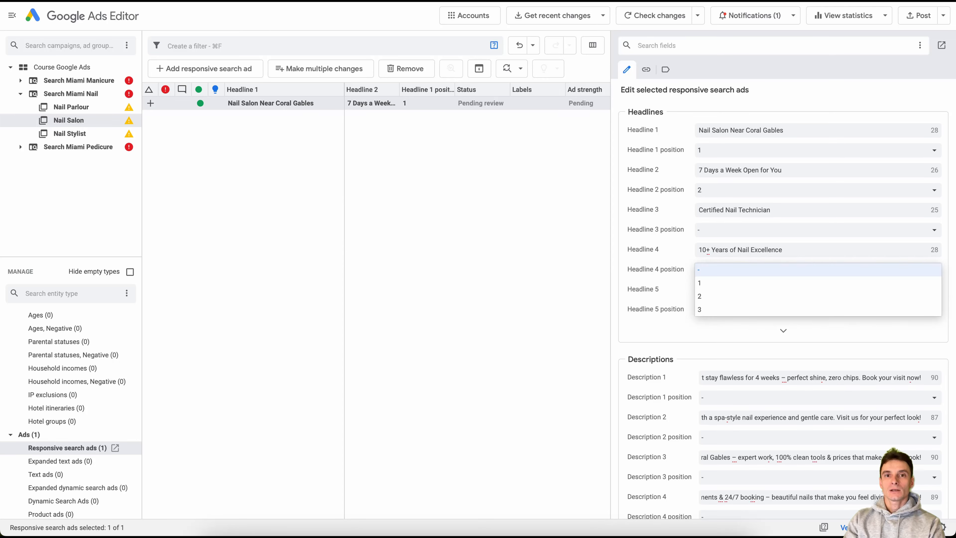
click(817, 296)
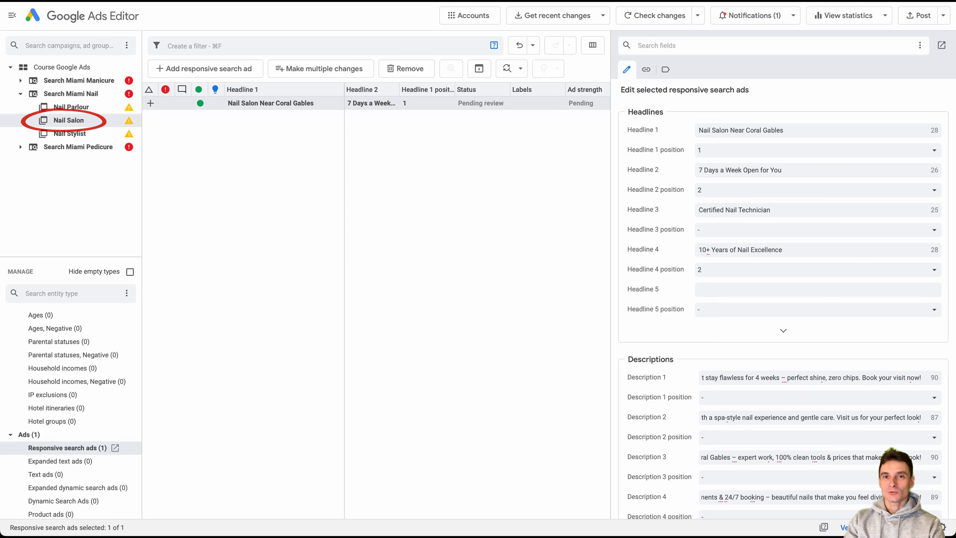
Pin Headline 1 to position 1 for all responsive search ads in the Search Miami Nail campaign
click(71, 94)
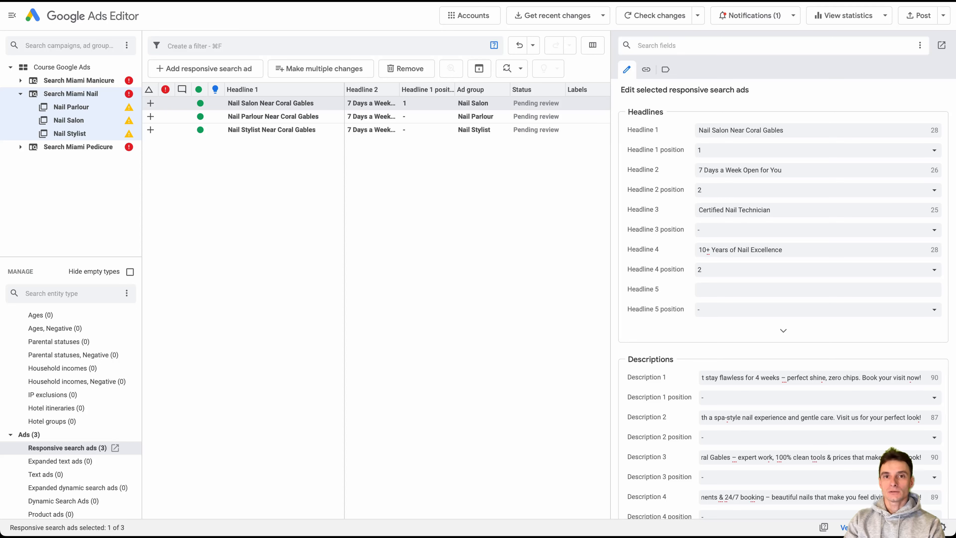
key(super+a)
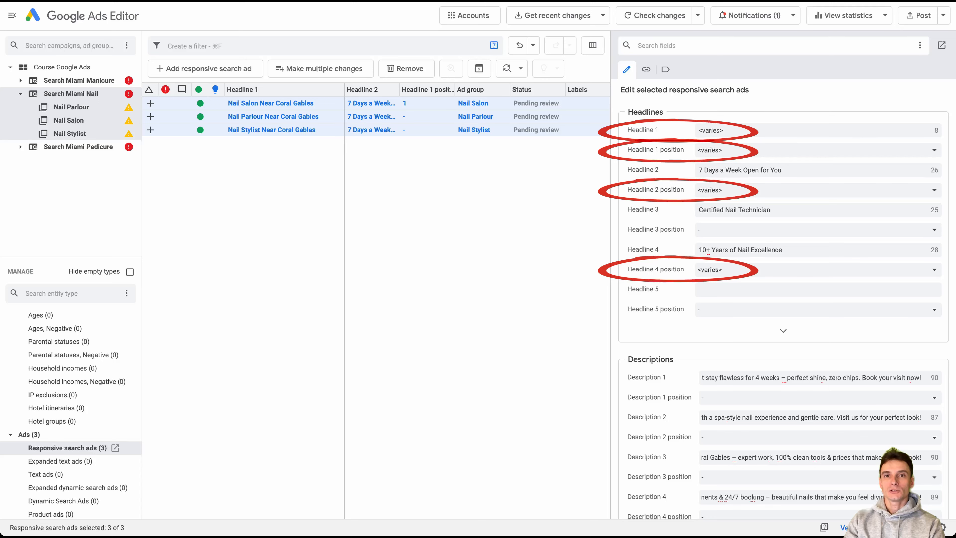
click(818, 151)
click(817, 163)
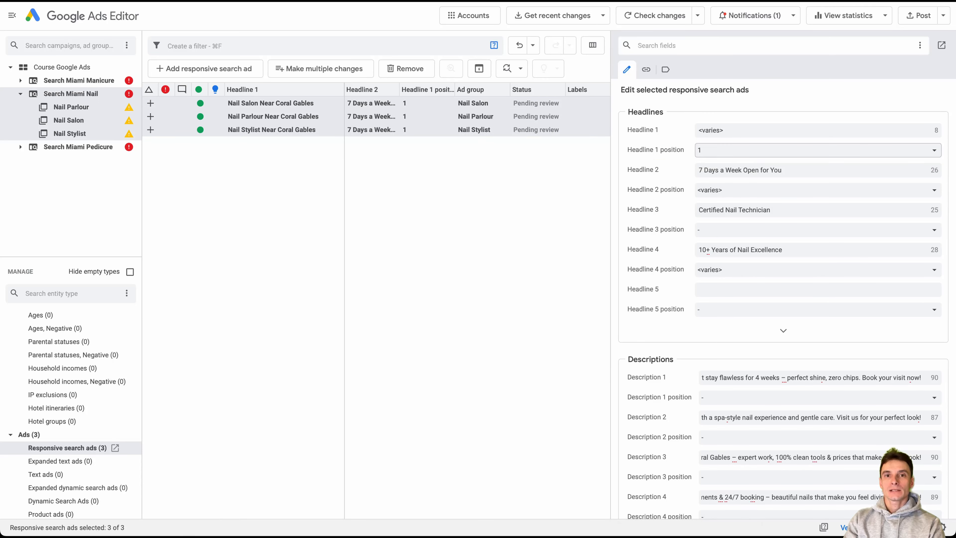
Clear the Headline 2 and Headline 4 positions for the selected ads
click(817, 190)
click(817, 190)
click(818, 269)
click(817, 270)
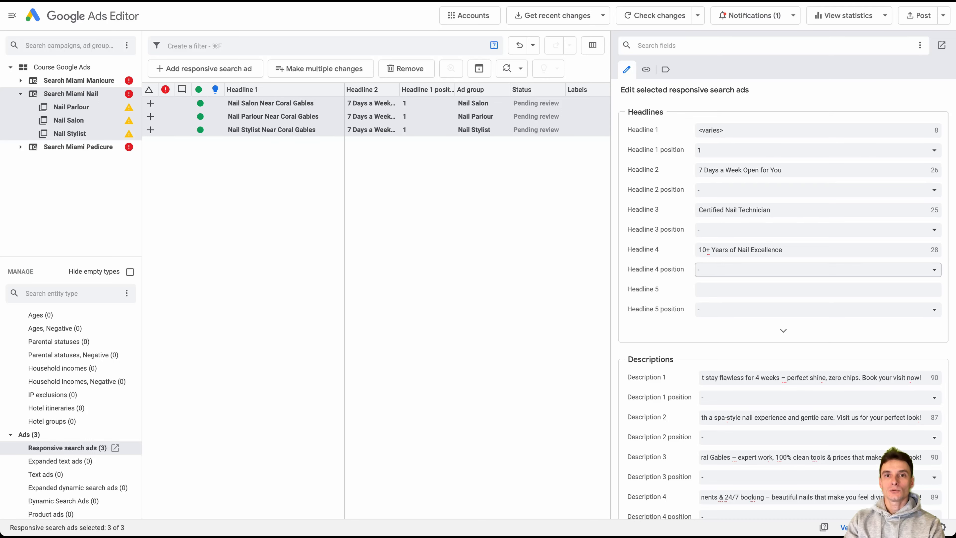
Append 123 to Headline 4 to test the character limit, and remove it again
click(783, 250)
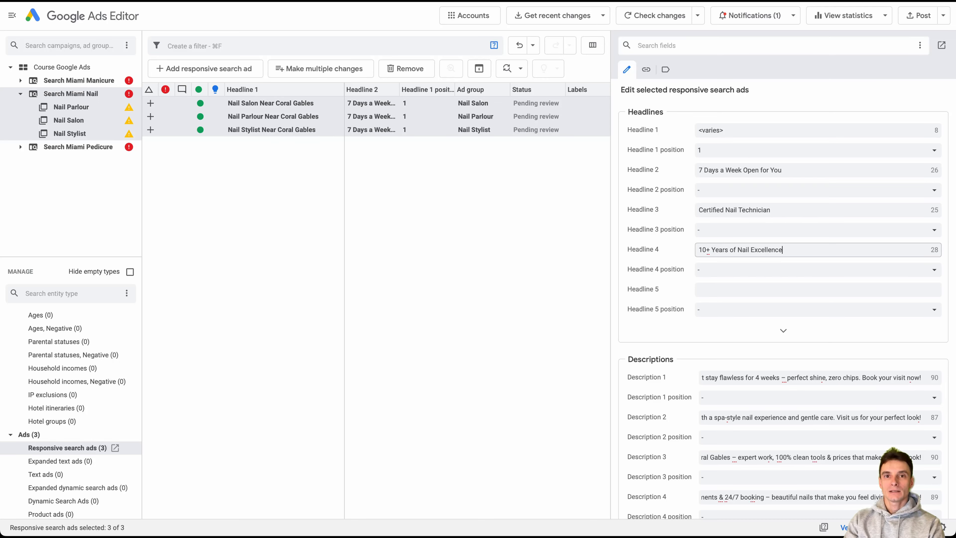
text(123)
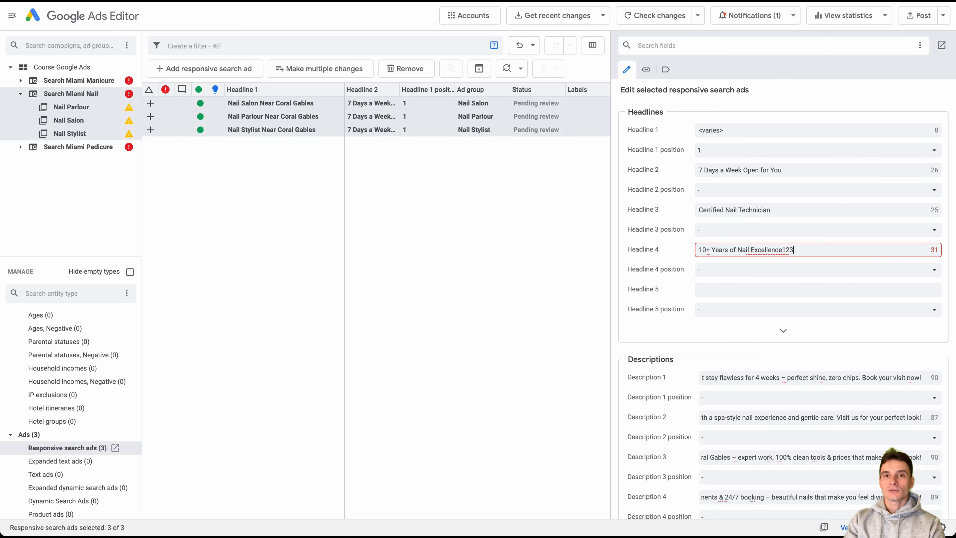
key(BackSpace)
key(BackSpace)
key(BackSpace)
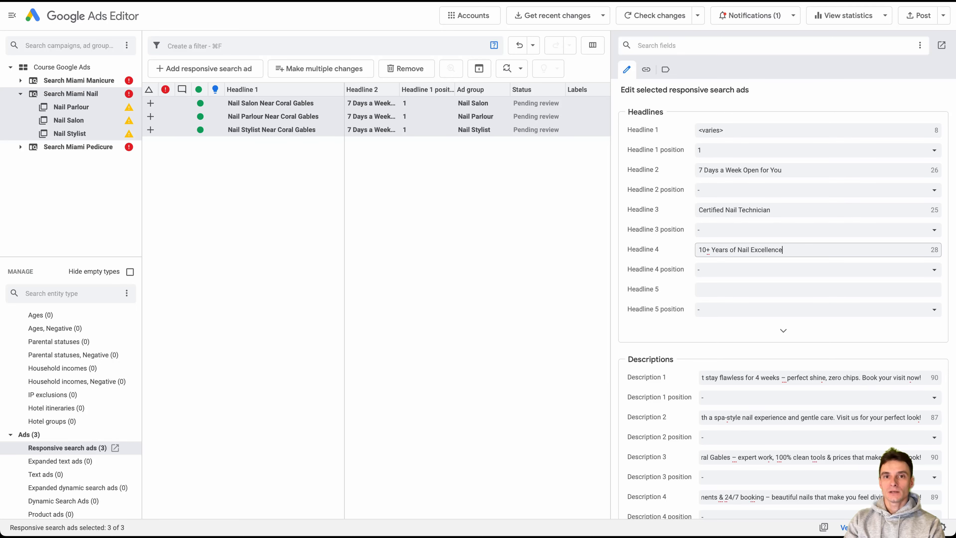
Review the remaining ad fields down to the URL options and labels, and select all campaigns in the Course Google Ads account for editing
scroll(782, 264, down, 5)
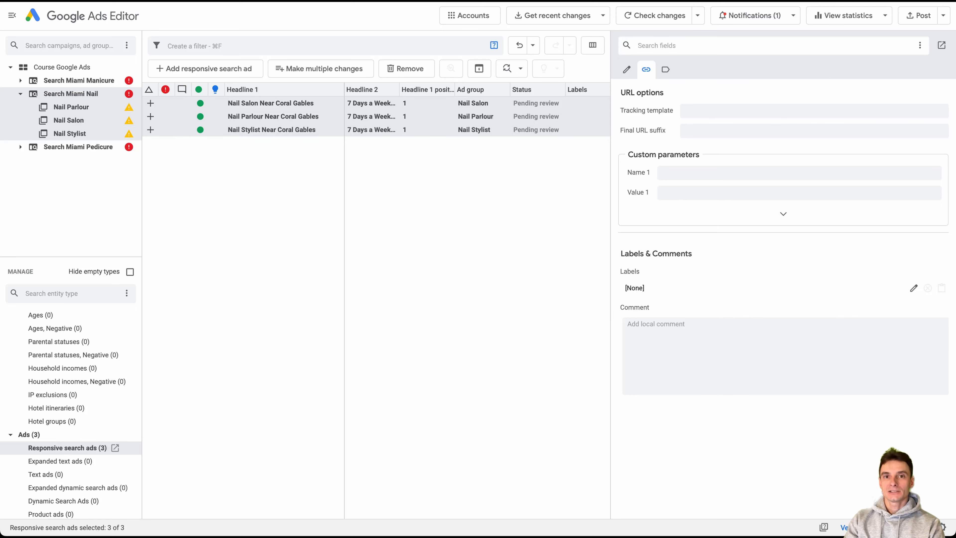
click(626, 69)
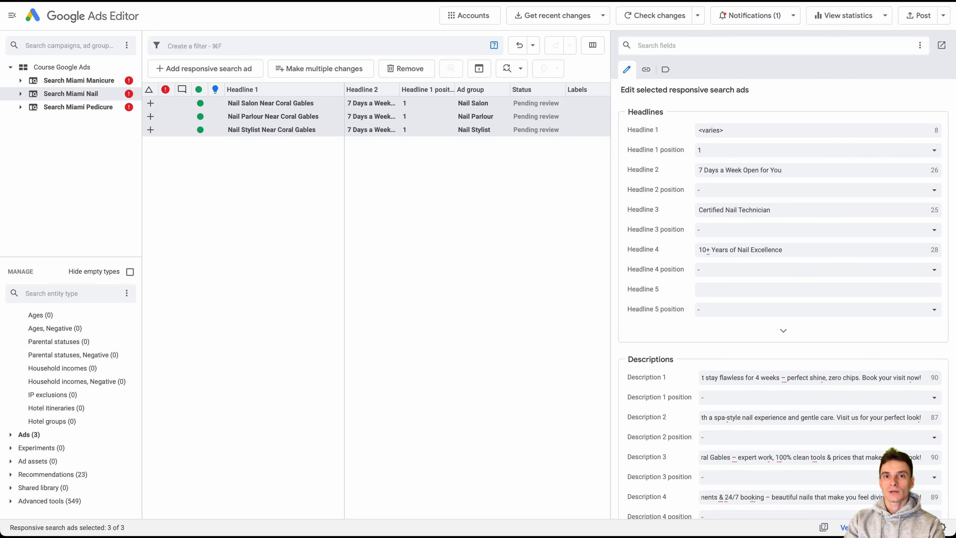
scroll(70, 407, up, 10)
click(11, 381)
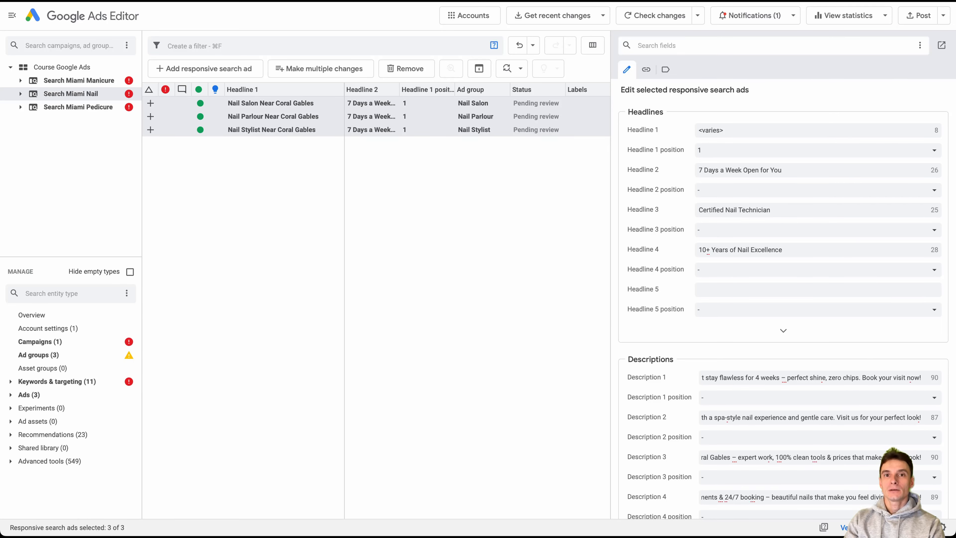
click(40, 342)
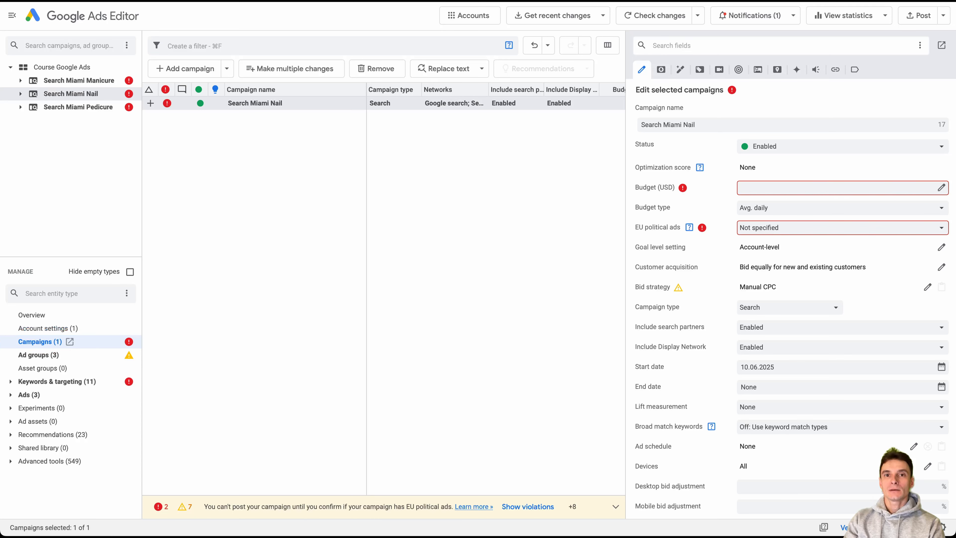
click(62, 67)
key(super+a)
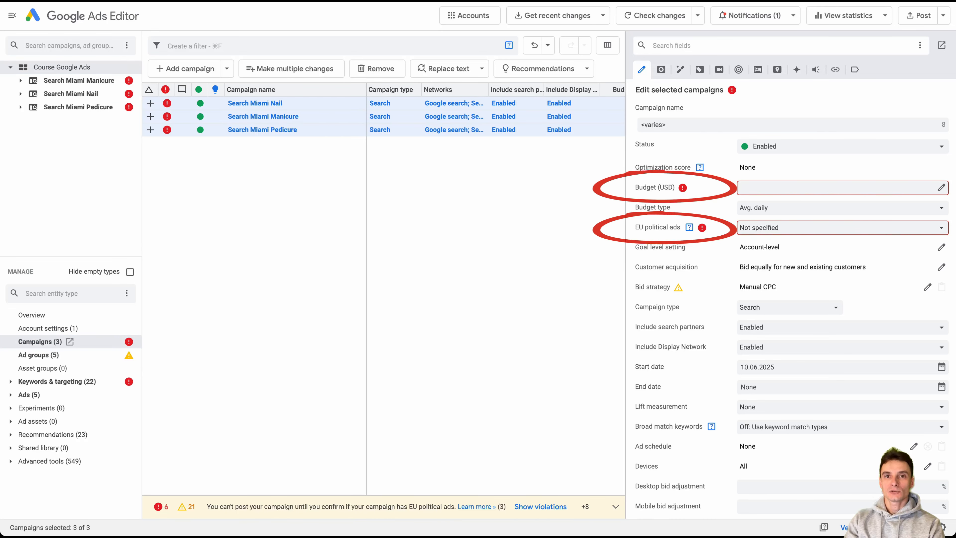
Set the budget of the selected campaigns to 0,01 USD and declare that they don't have EU political ads
click(772, 188)
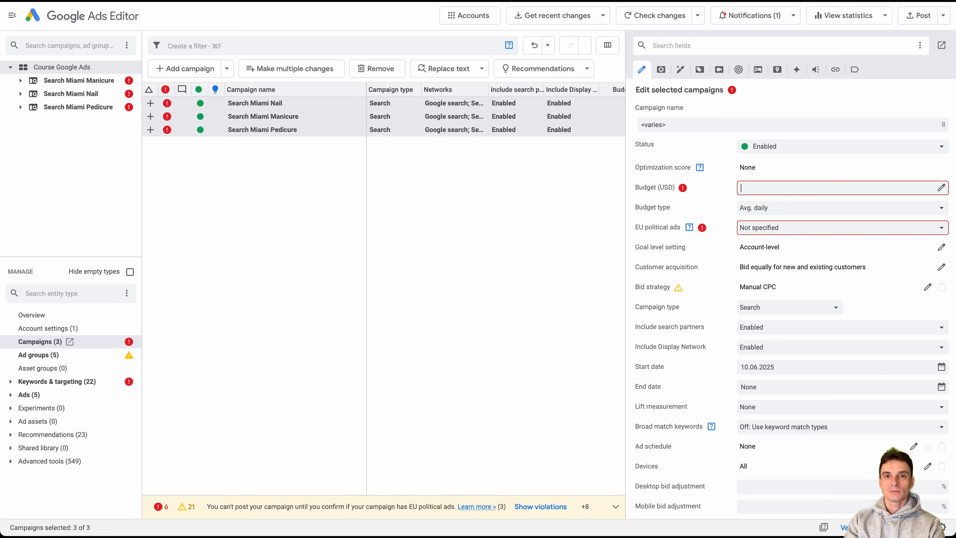
text(1,00)
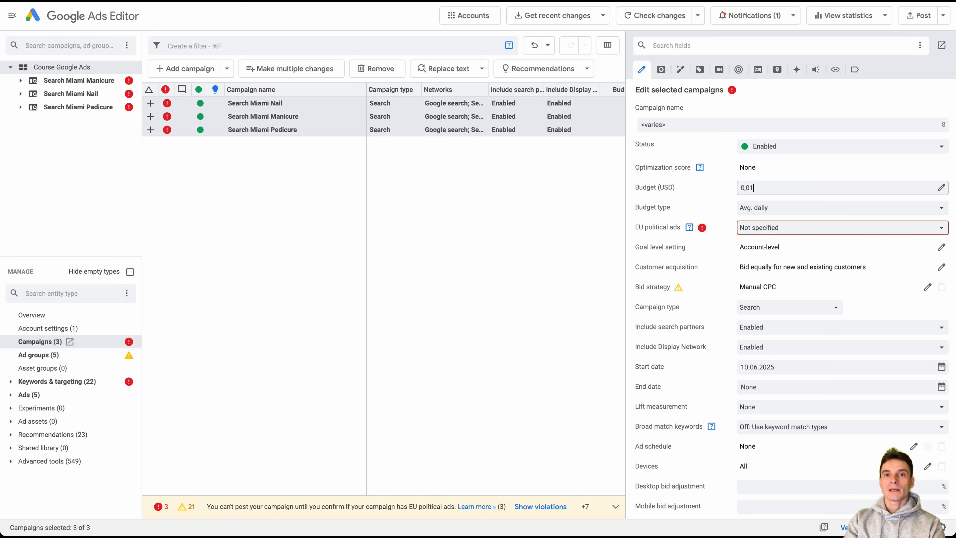
click(842, 227)
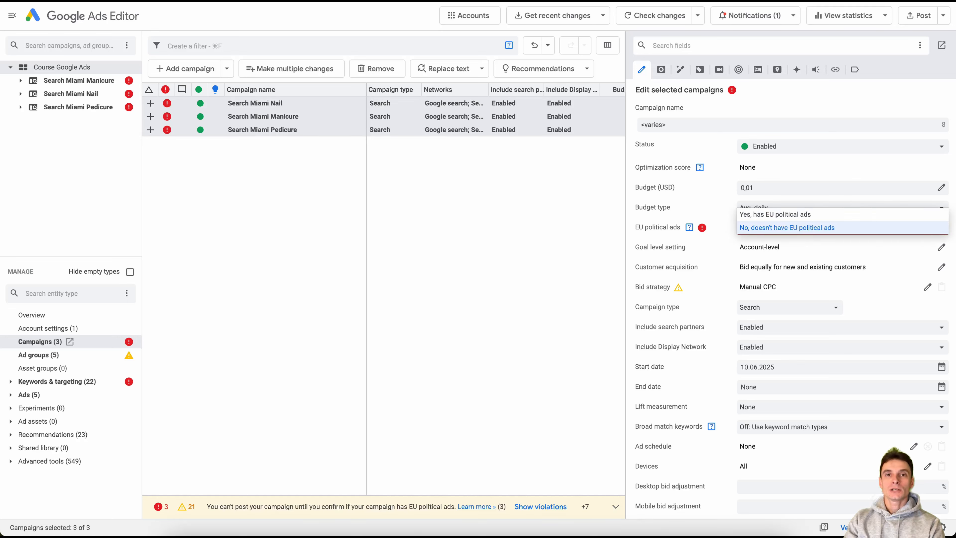
click(842, 227)
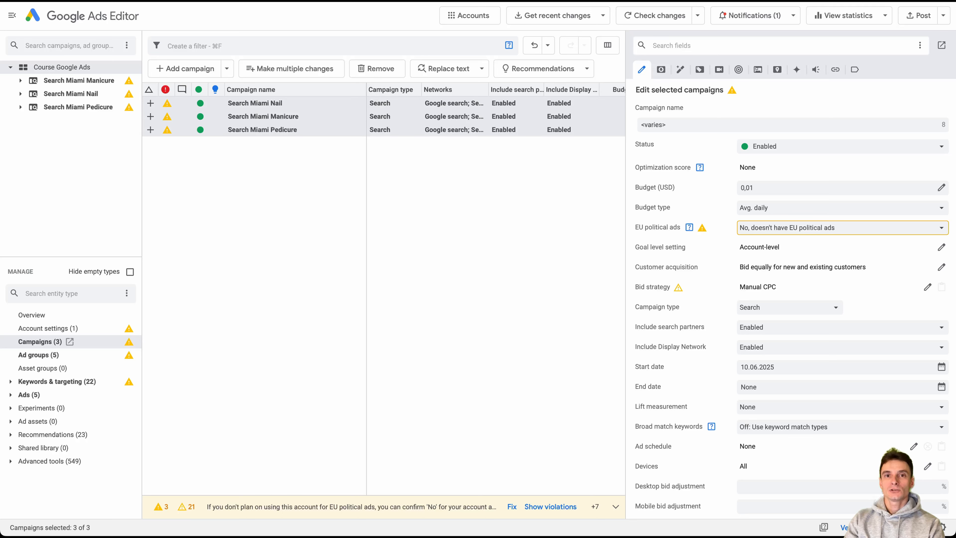